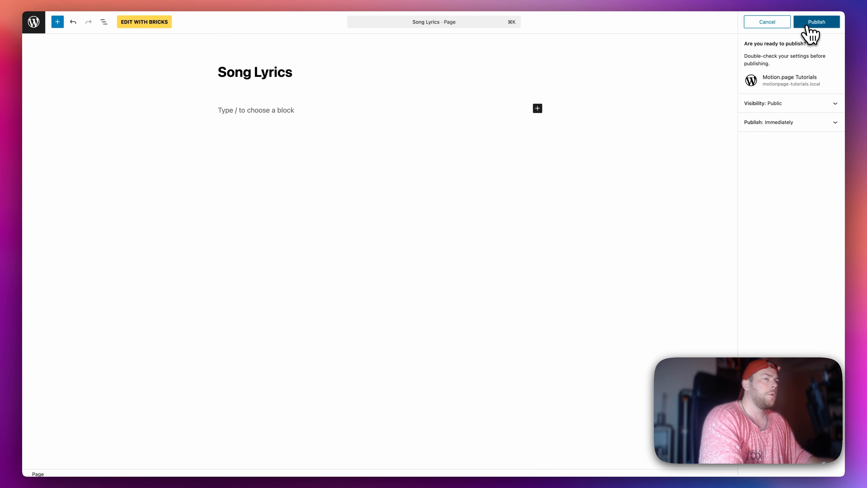
# Step: Publish the Song Lyrics page and open it for editing in Bricks
pyautogui.click(814, 23)
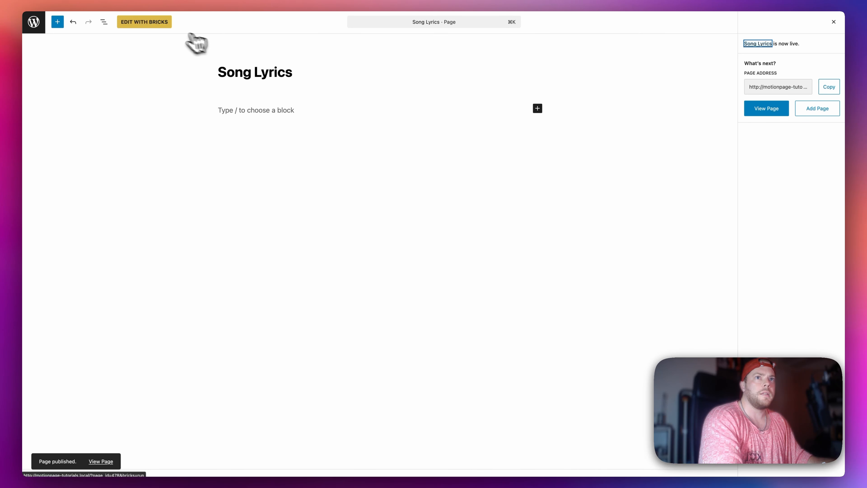
pyautogui.click(150, 27)
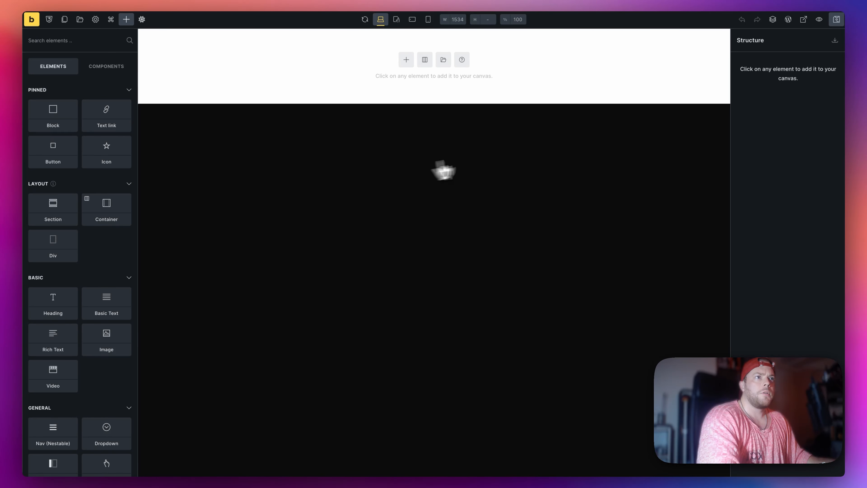
# Step: Add a section to the empty page and set its height to 70vh
pyautogui.click(408, 63)
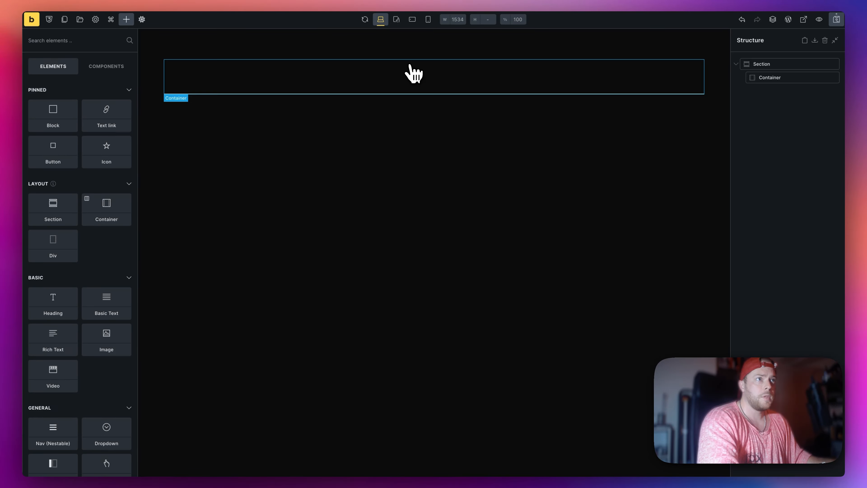
pyautogui.doubleClick(776, 63)
pyautogui.click(111, 98)
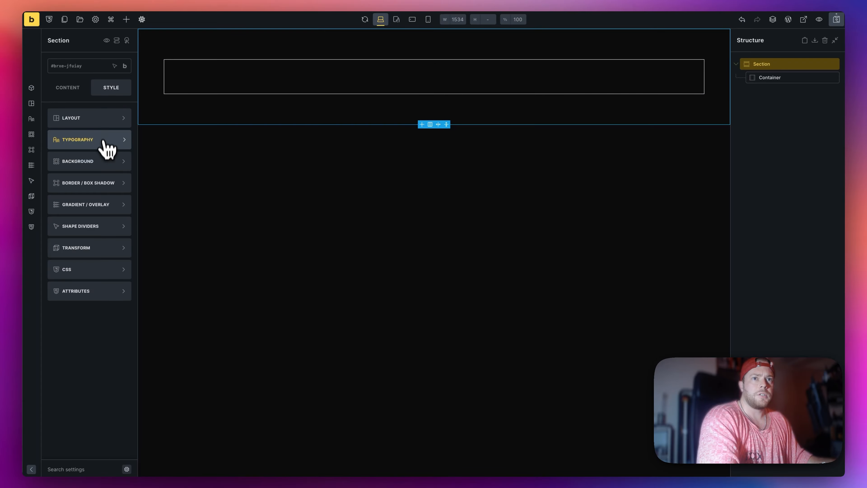
pyautogui.click(92, 118)
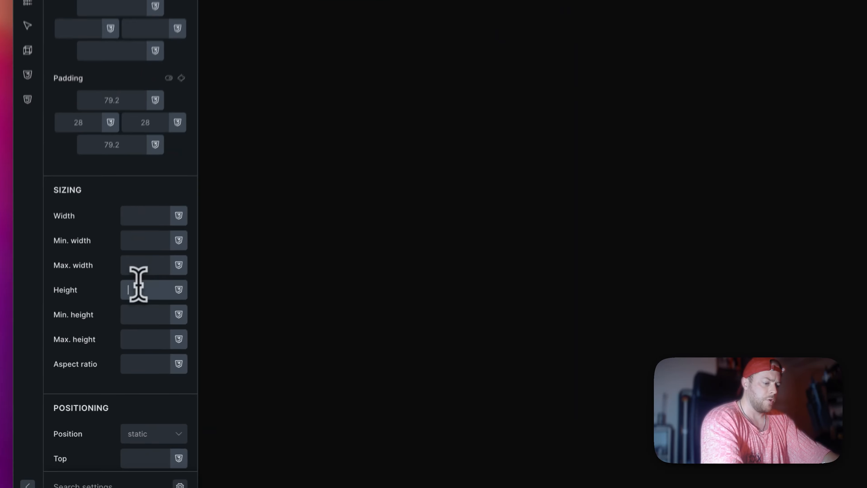
pyautogui.click(101, 345)
pyautogui.write('70vh')
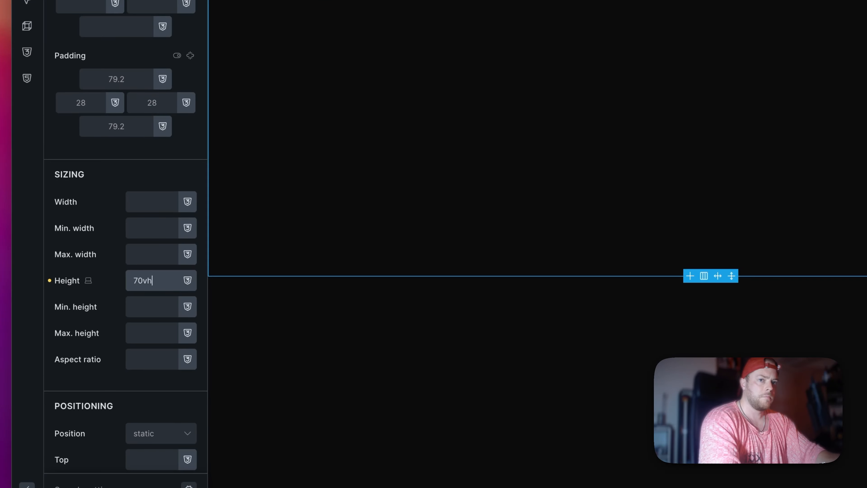
# Step: Set the height of the container inside the section to 100%
pyautogui.click(248, 85)
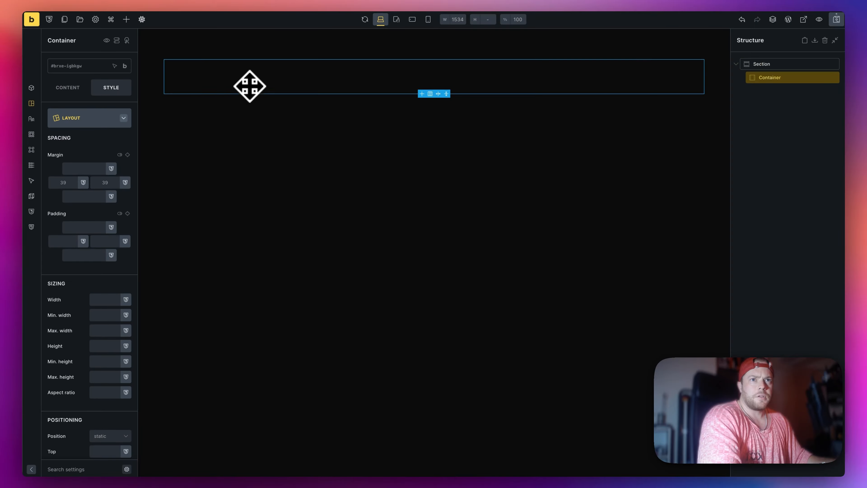
pyautogui.click(109, 345)
pyautogui.write('1')
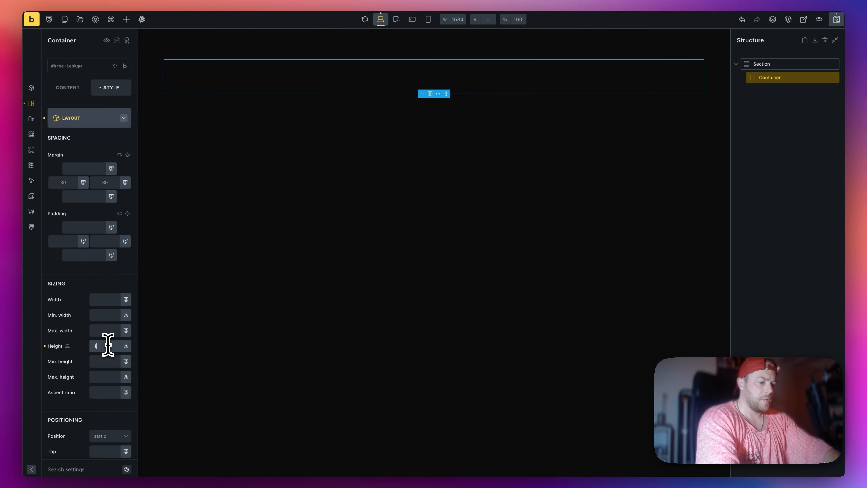
pyautogui.write('00%')
# Step: Duplicate the section twice and rename the middle section Main Section
pyautogui.click(784, 64)
pyautogui.hotkey('ctrl', 'd')
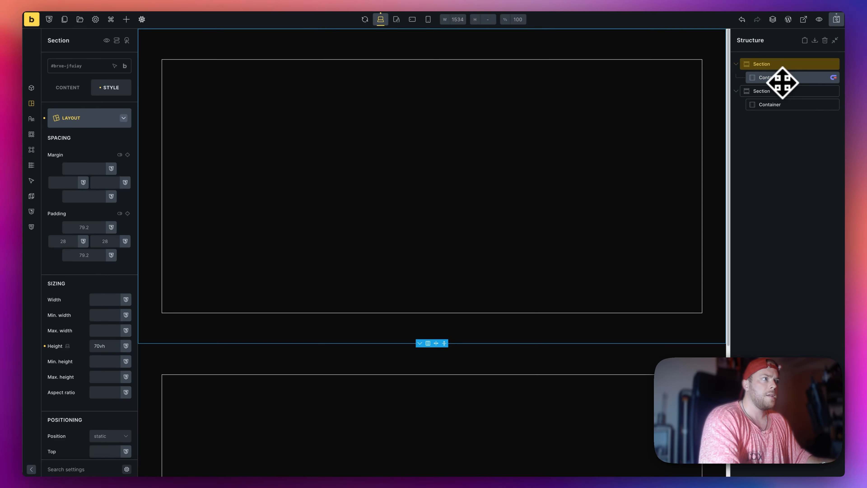
pyautogui.hotkey('ctrl', 'd')
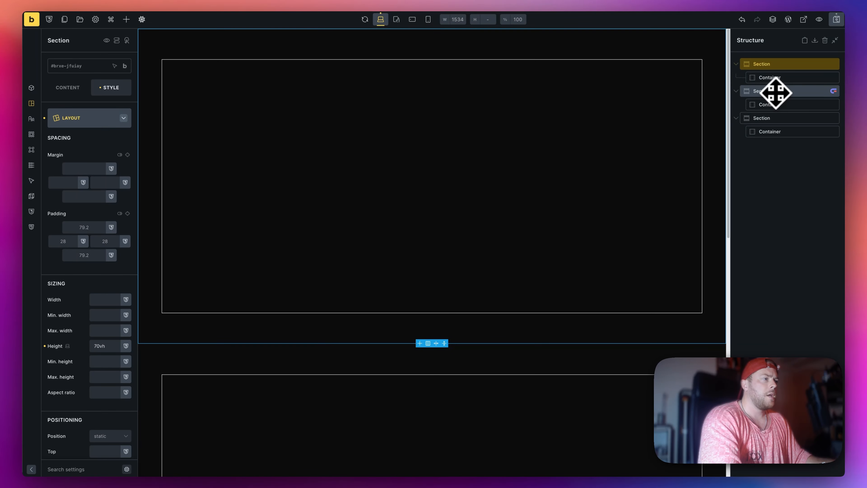
pyautogui.click(775, 92)
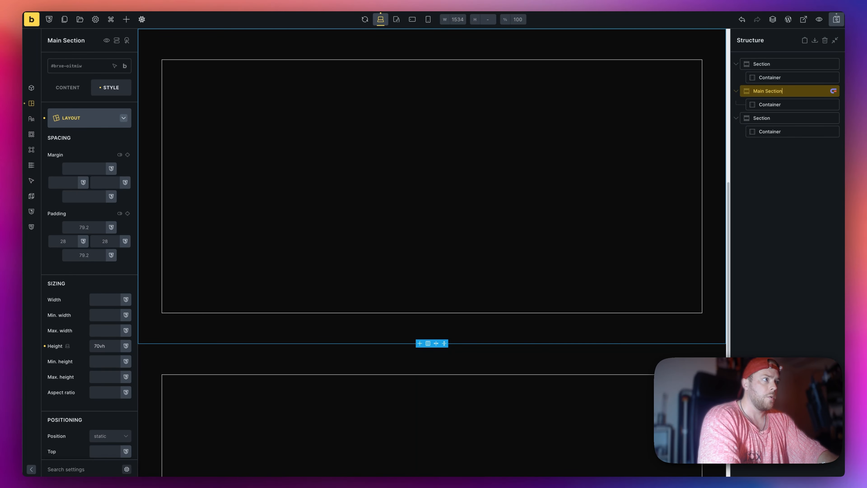
# Step: Add a Heading element inside the container of Main Section
pyautogui.click(793, 104)
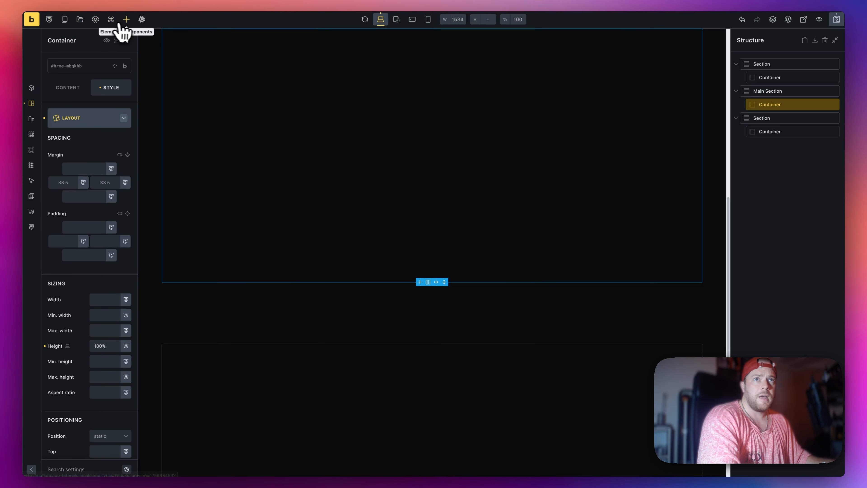
pyautogui.click(126, 21)
pyautogui.click(68, 317)
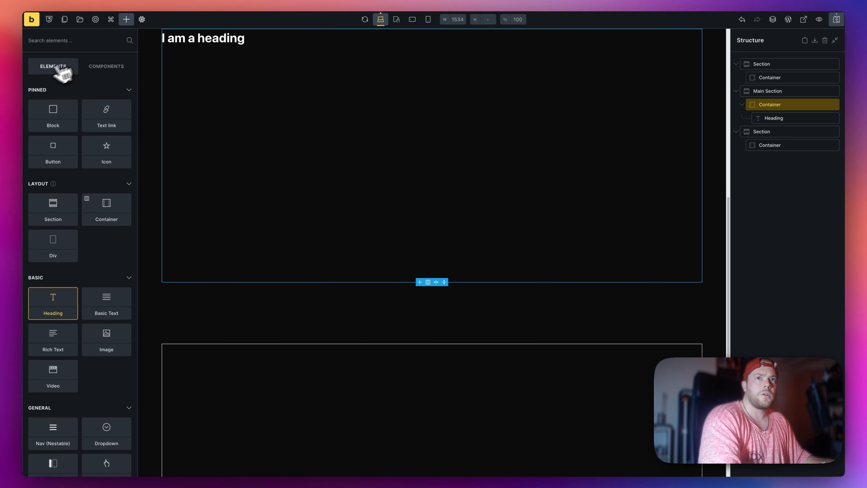
pyautogui.click(101, 70)
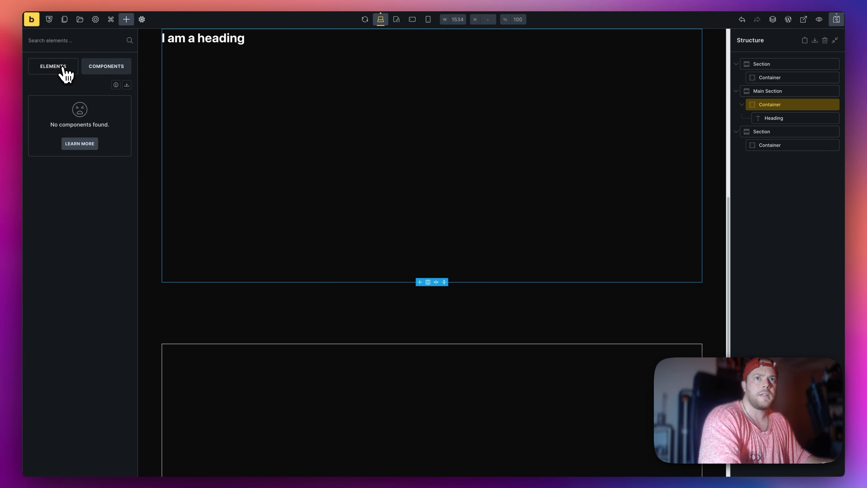
pyautogui.click(64, 70)
# Step: Center the Main Section container's content along the cross axis and set the heading's HTML tag to h1
pyautogui.click(772, 104)
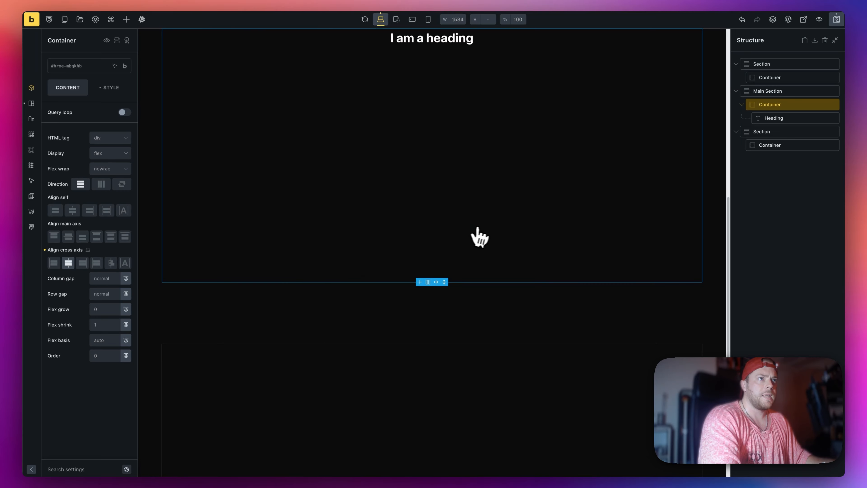
pyautogui.scroll(2, 478, 229)
pyautogui.click(773, 118)
pyautogui.click(110, 131)
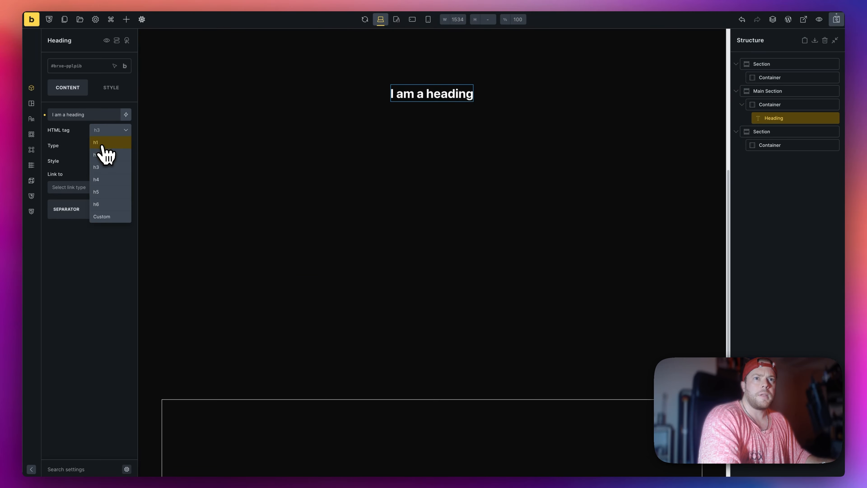
pyautogui.click(102, 144)
# Step: Set the heading's font size to the text-4xl variable in its typography styles
pyautogui.click(110, 90)
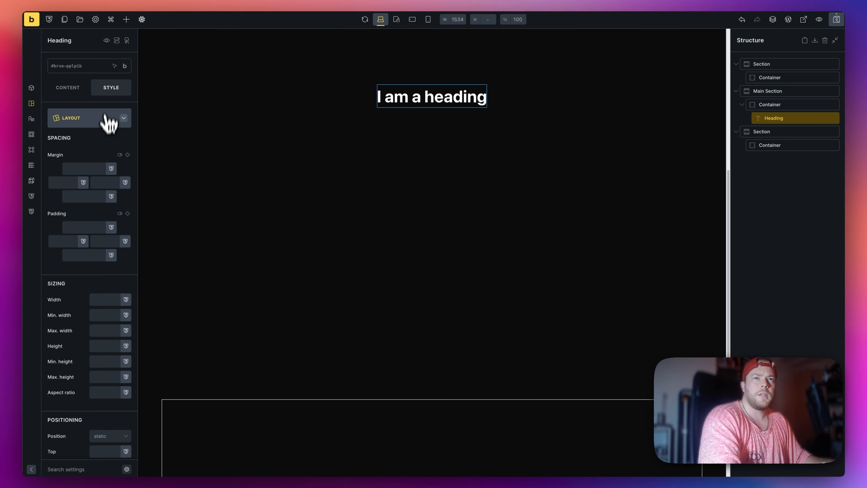
pyautogui.click(97, 123)
pyautogui.click(93, 140)
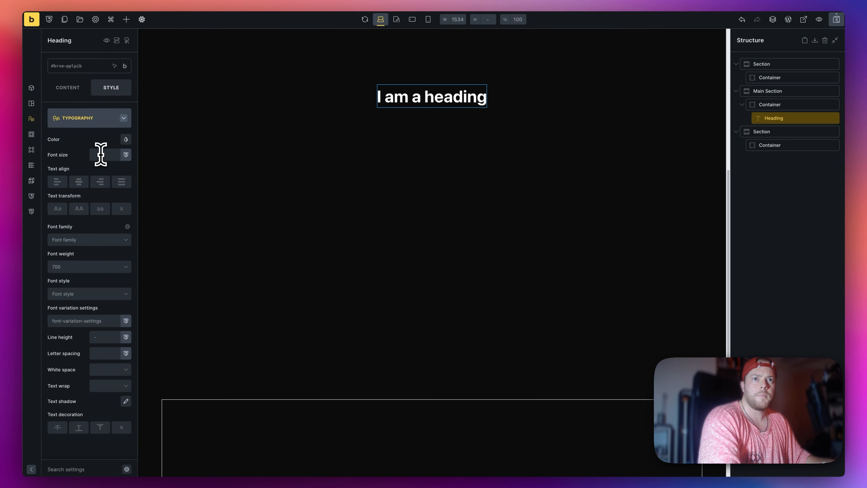
pyautogui.click(100, 154)
pyautogui.click(171, 290)
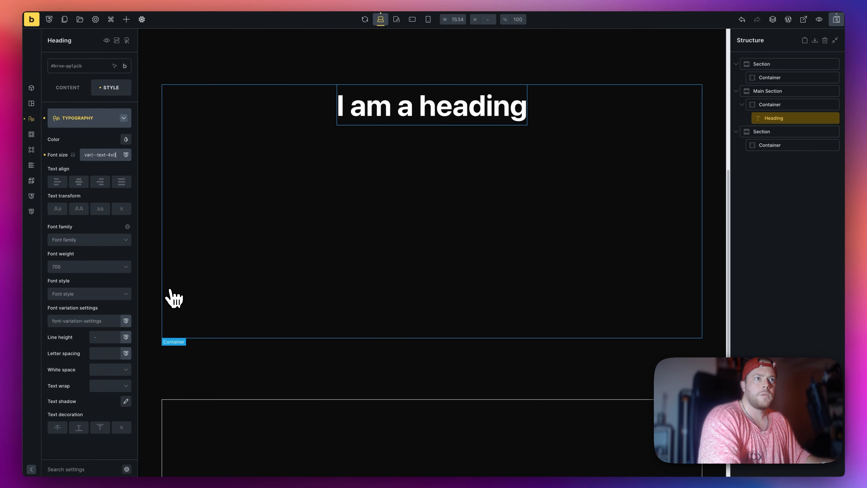
# Step: Replace the heading text with the four-line "Never Gonna Give You Up" lyrics, separated by br tags, and save the page
pyautogui.click(70, 90)
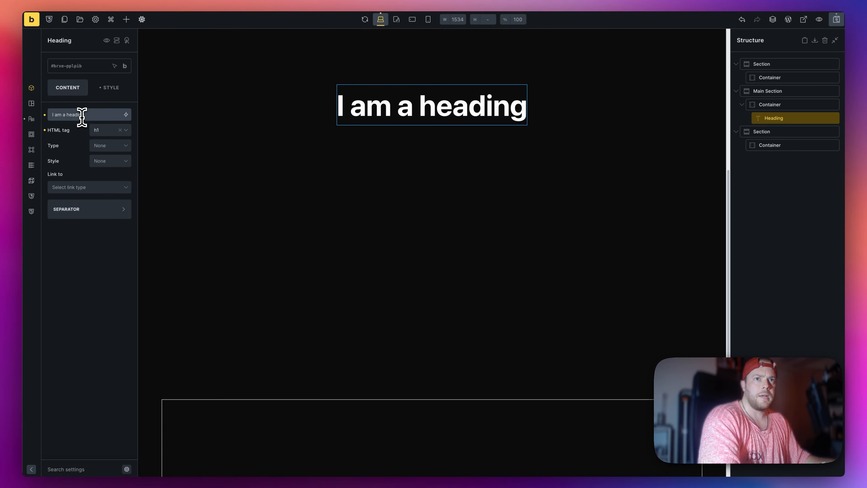
pyautogui.write('Never Gonna Give You Up Never Gonna Let You Down Never Gonna Run Around and Desert You')
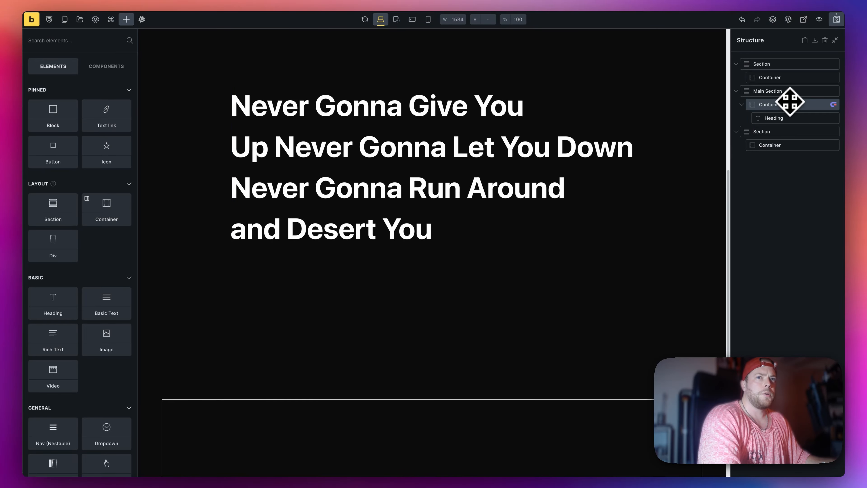
pyautogui.click(789, 102)
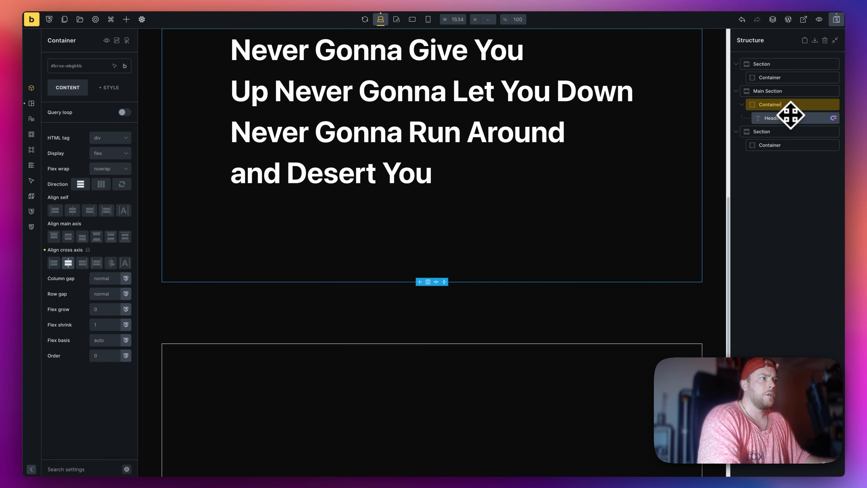
pyautogui.click(791, 117)
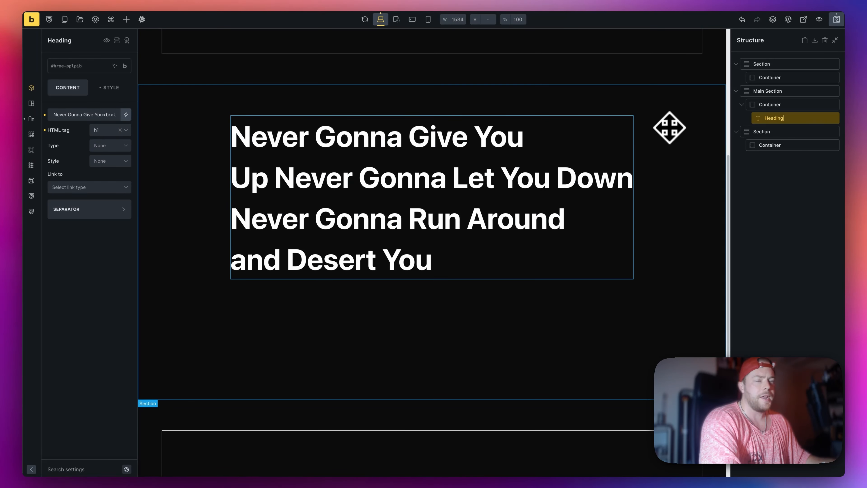
pyautogui.click(836, 21)
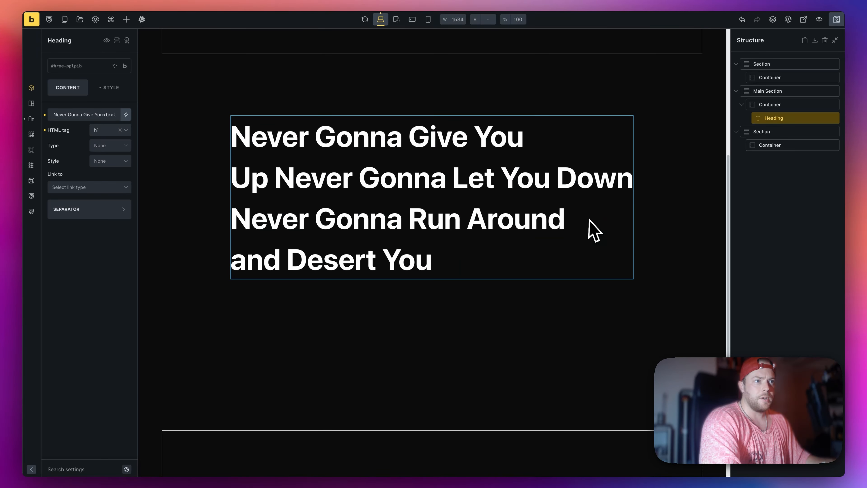
# Step: Switch to Motion.page and create a new timeline named Song Lyrics, assigned to the Song Lyrics page
pyautogui.hotkey('ctrl', 'Tab')
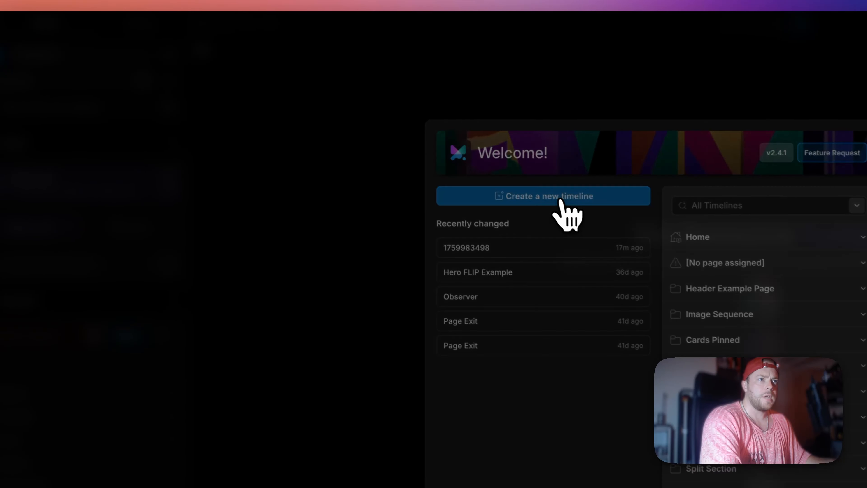
pyautogui.click(385, 123)
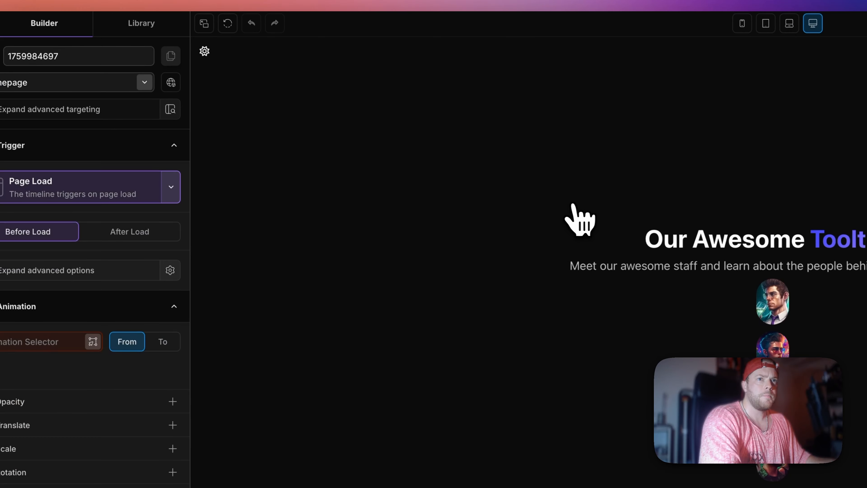
pyautogui.click(78, 76)
pyautogui.scroll(-5, 89, 204)
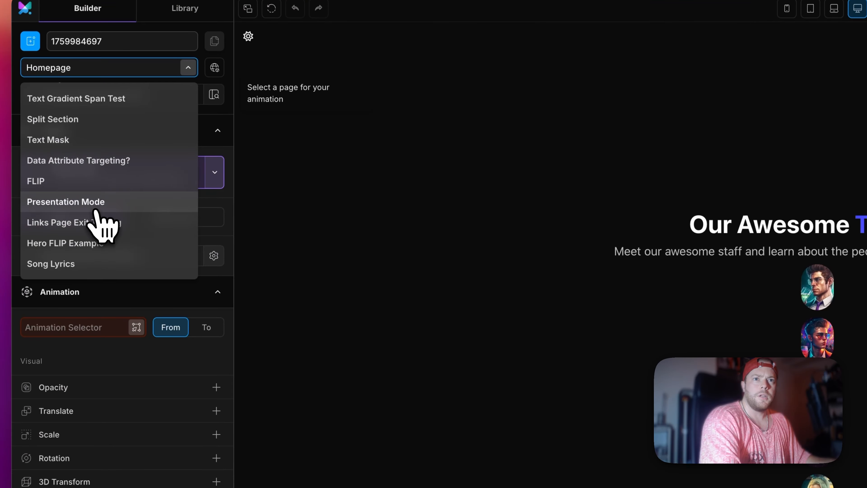
pyautogui.click(104, 263)
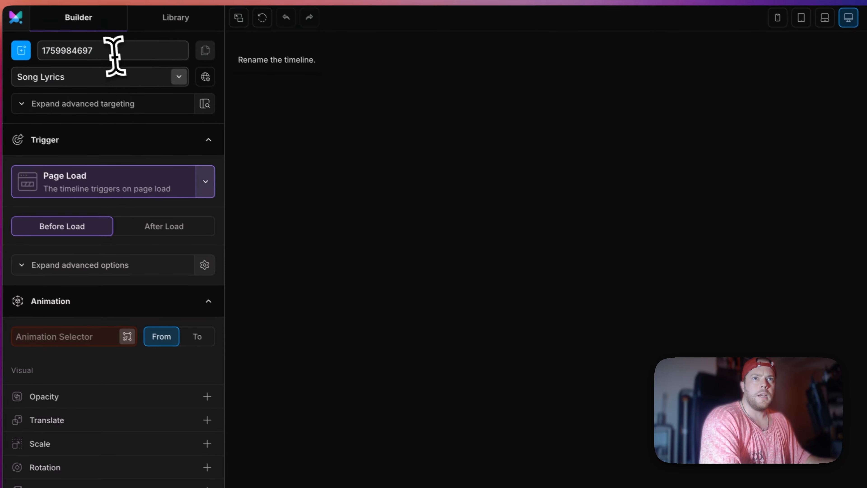
pyautogui.doubleClick(114, 55)
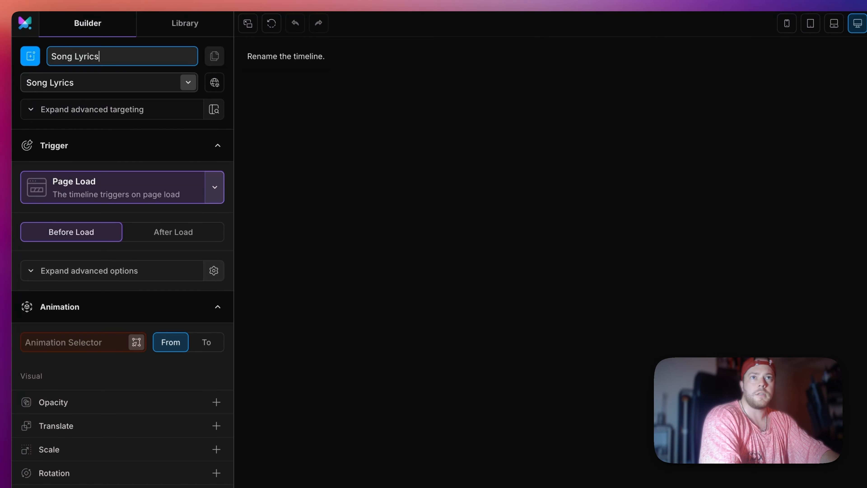
pyautogui.write('Song Lyrics')
# Step: Change the timeline's trigger to ScrollTrigger and lock the animation to the scrollbar
pyautogui.click(214, 187)
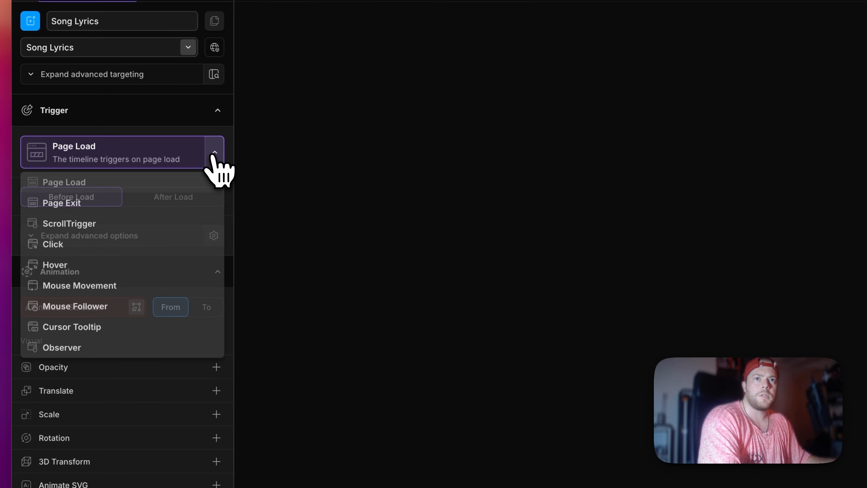
pyautogui.click(118, 227)
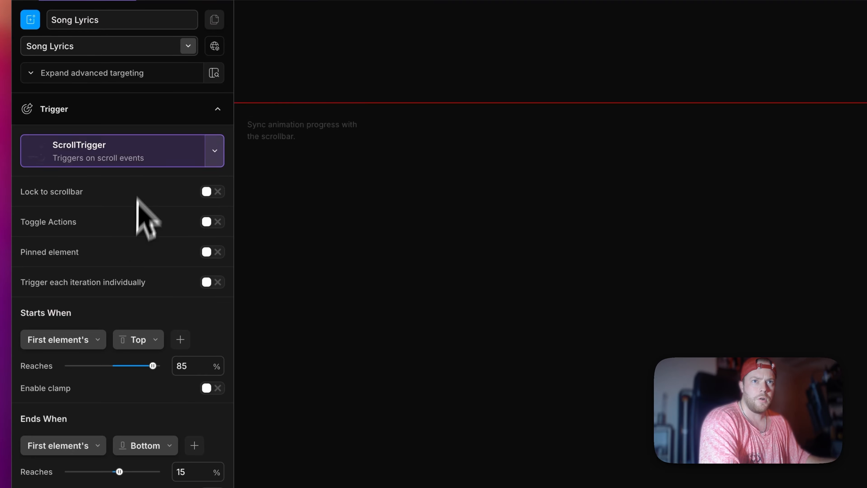
pyautogui.click(210, 191)
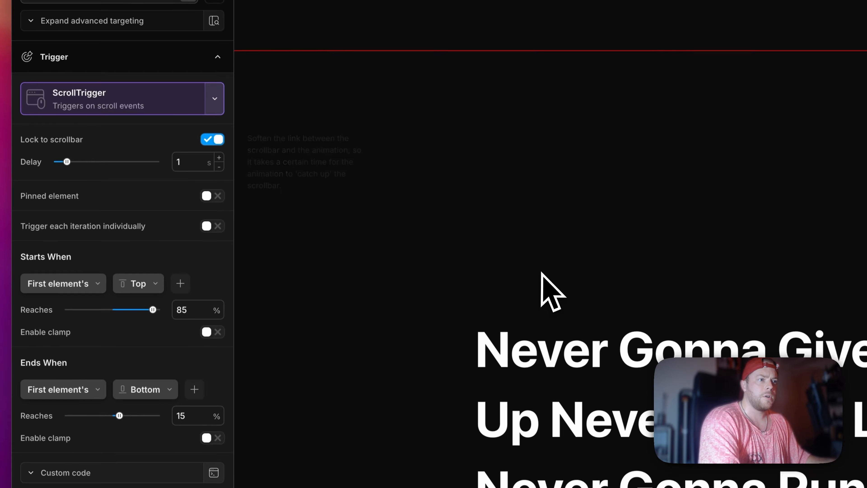
pyautogui.scroll(10, 547, 279)
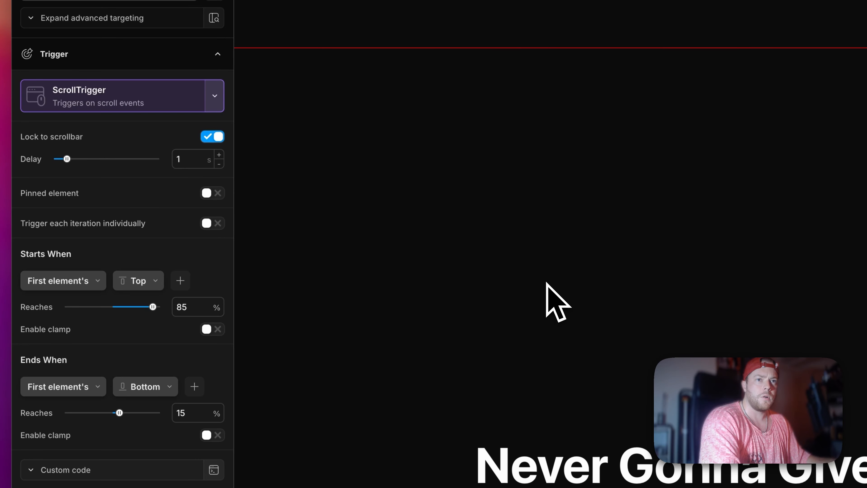
# Step: Enable the pinned element option and pick the lyrics section #brxe-oitmiw as its pin selector
pyautogui.moveTo(37, 197)
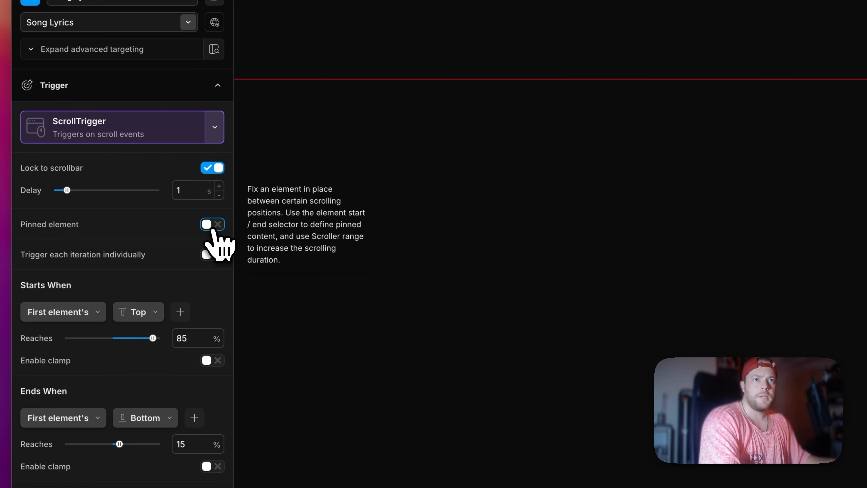
pyautogui.click(211, 226)
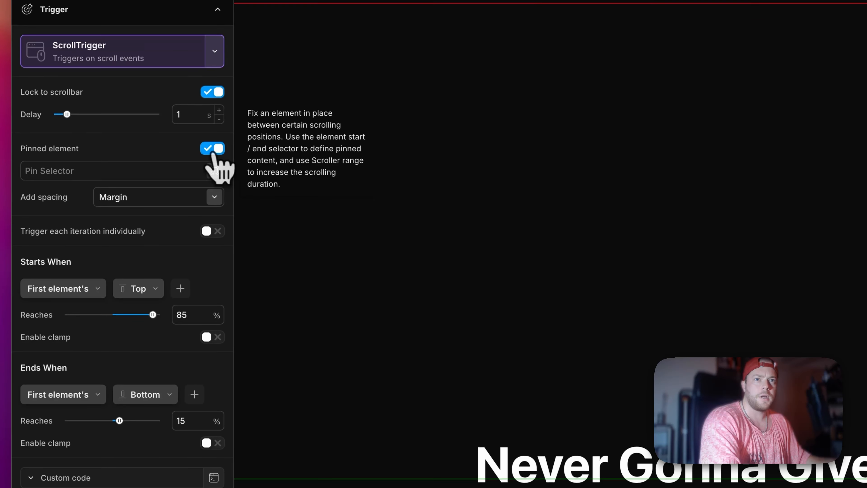
pyautogui.click(70, 172)
pyautogui.click(214, 170)
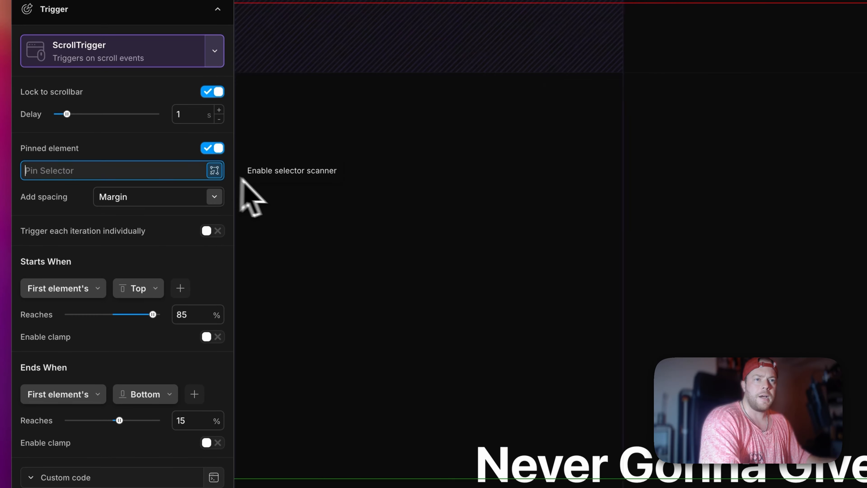
pyautogui.scroll(-5, 317, 217)
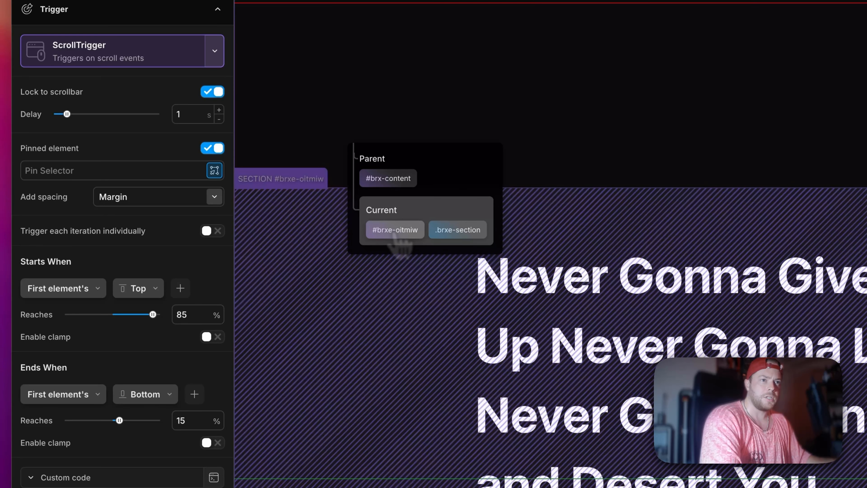
pyautogui.click(395, 230)
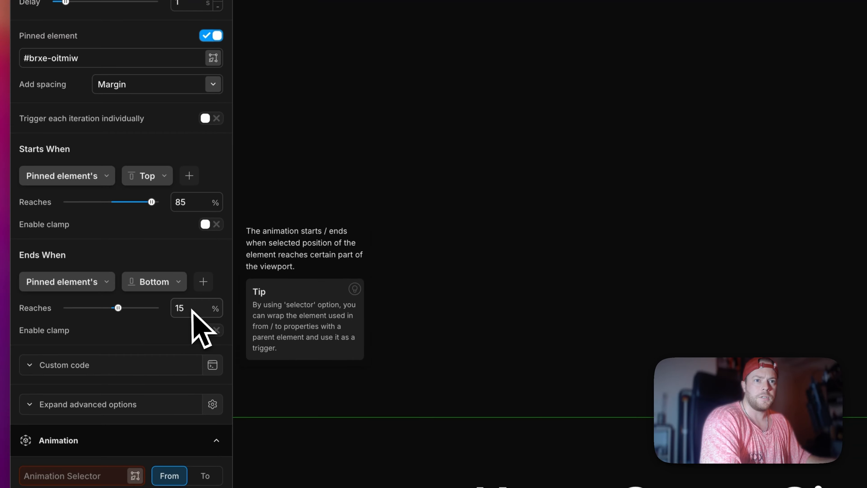
# Step: Set the trigger to start when the pinned element's top reaches 15% and end when its top reaches -100%
pyautogui.doubleClick(190, 201)
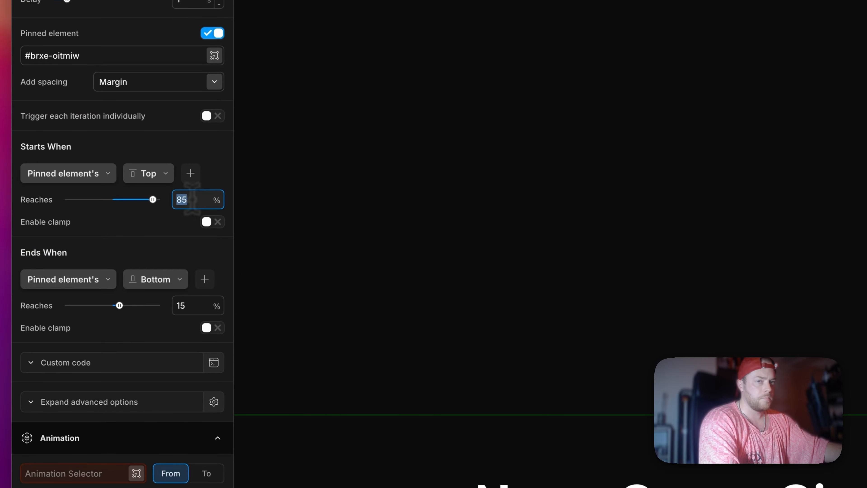
pyautogui.write('15')
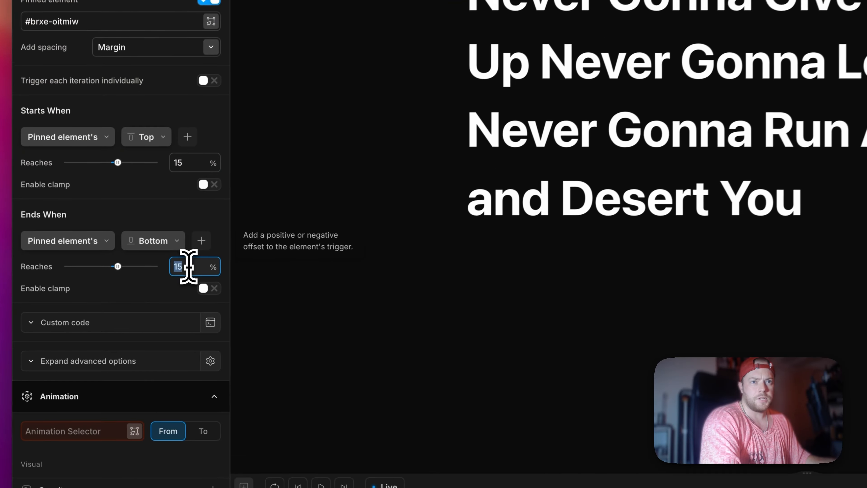
pyautogui.doubleClick(127, 302)
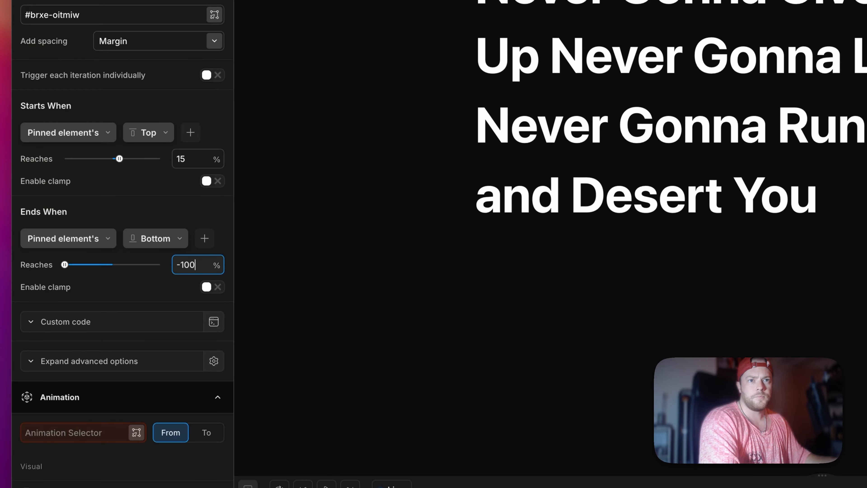
pyautogui.click(152, 243)
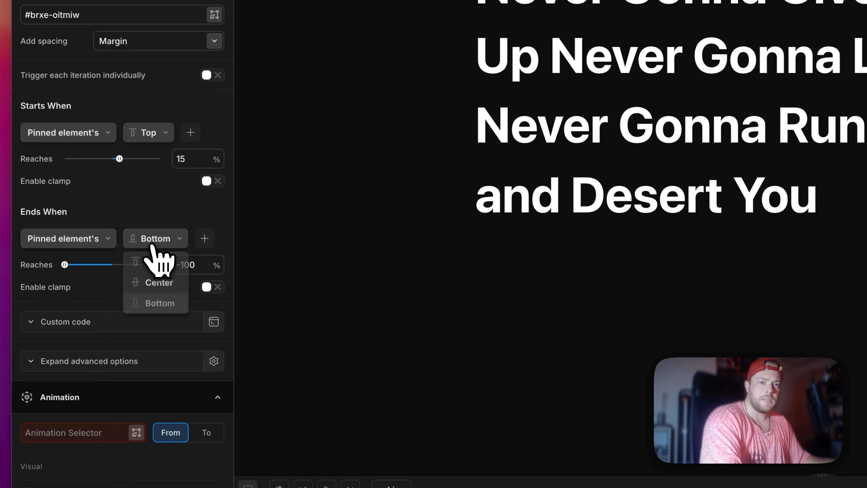
pyautogui.click(156, 262)
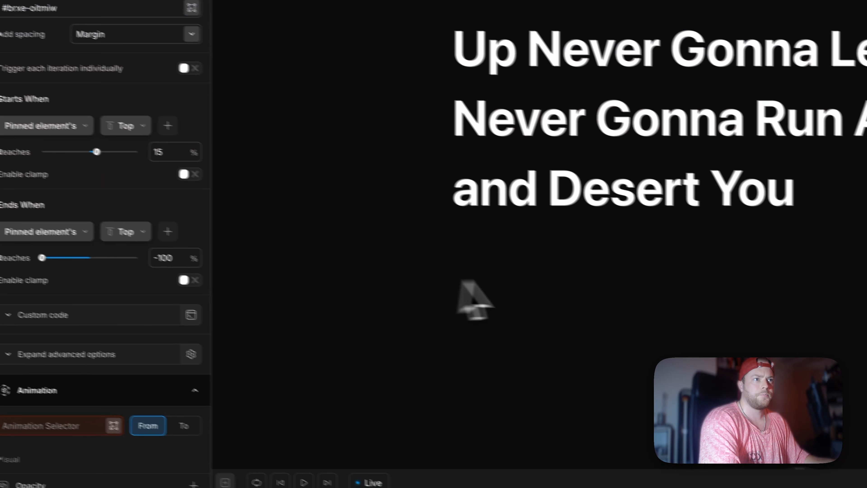
# Step: Target the lyrics H1 heading by its ID #brxe-pplpib as the animation selector
pyautogui.scroll(-10, 123, 328)
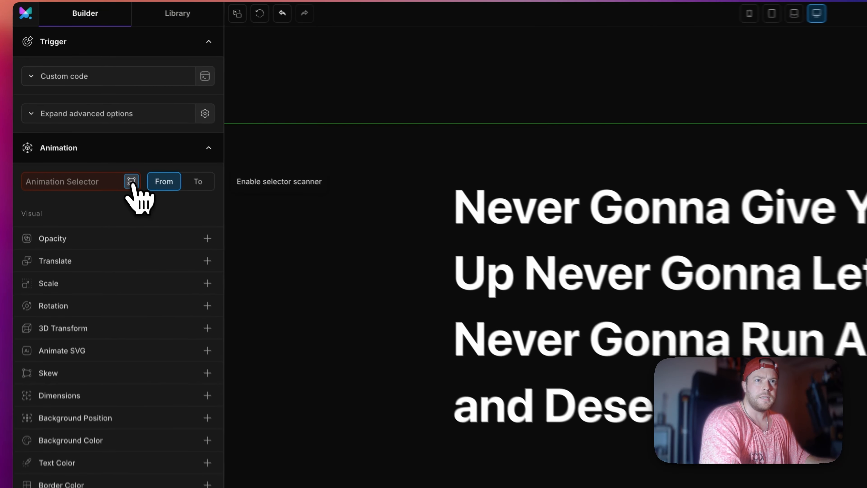
pyautogui.click(96, 123)
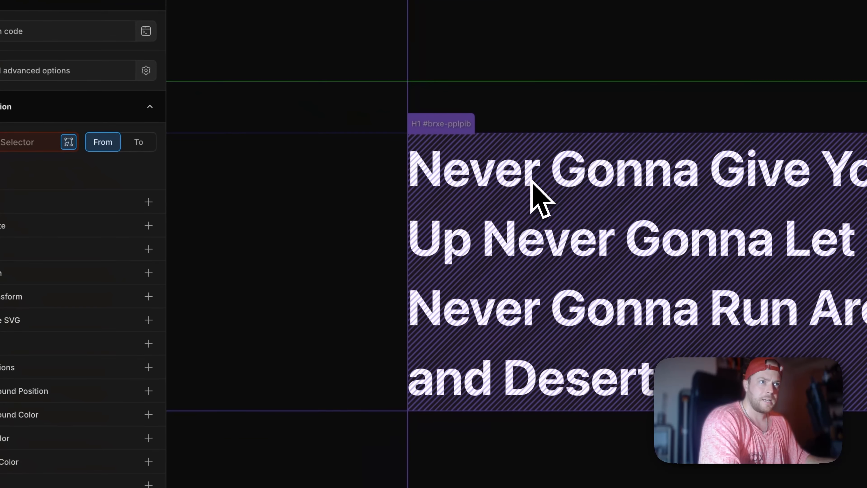
pyautogui.click(608, 242)
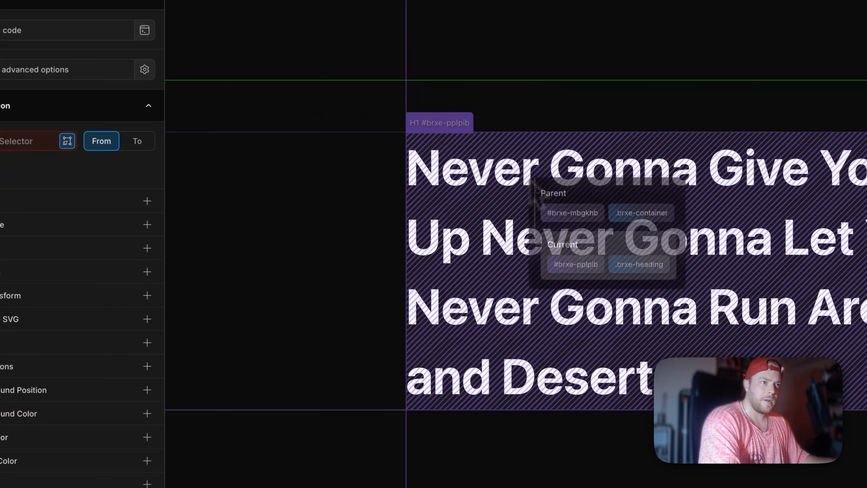
pyautogui.click(576, 266)
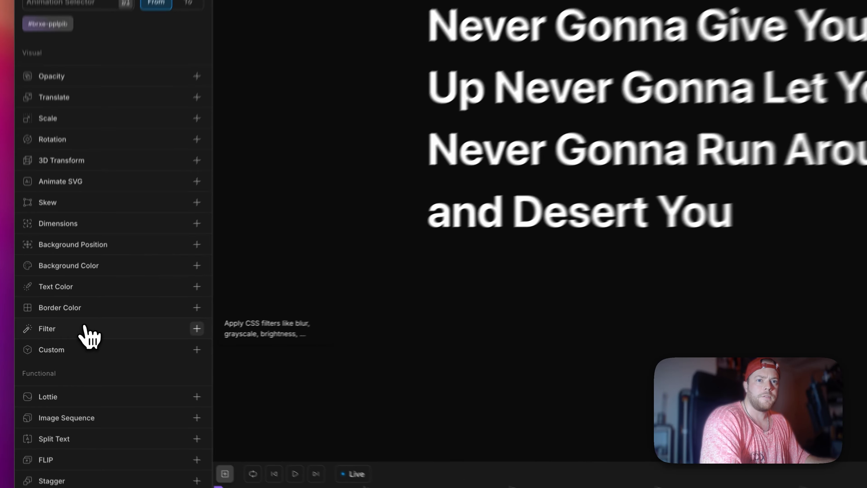
# Step: Add a Blur filter of 20 px to the heading's From state
pyautogui.click(84, 327)
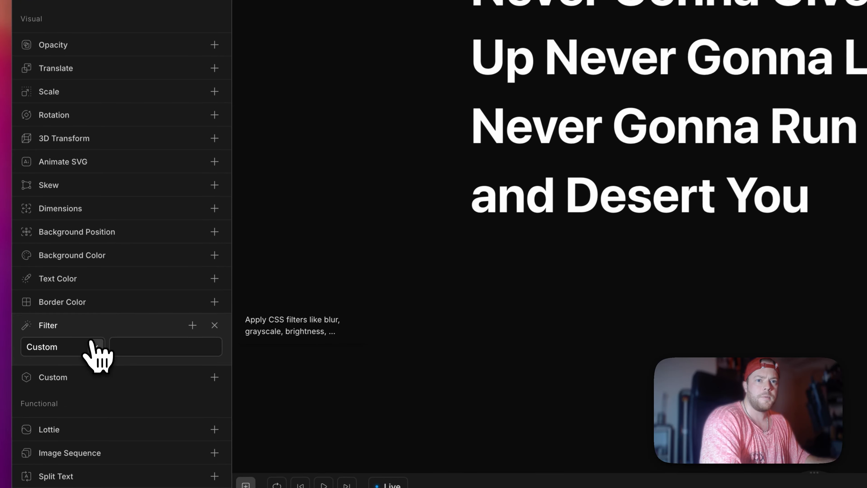
pyautogui.click(87, 325)
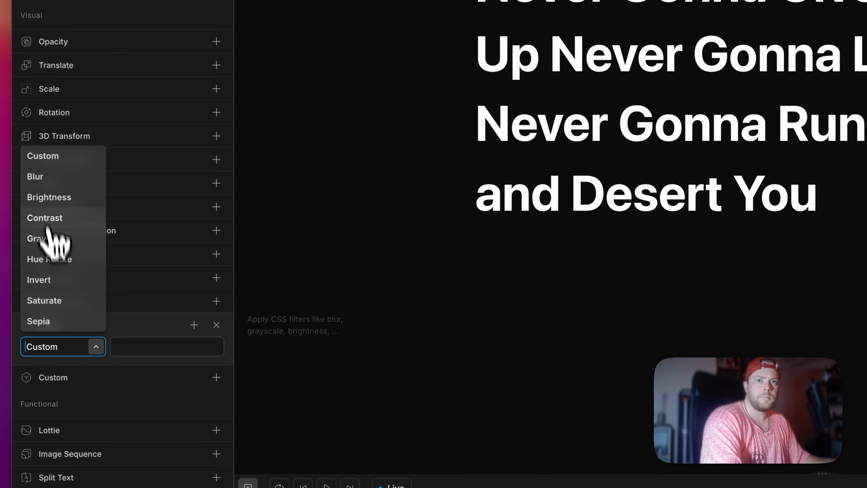
pyautogui.click(41, 178)
pyautogui.click(138, 342)
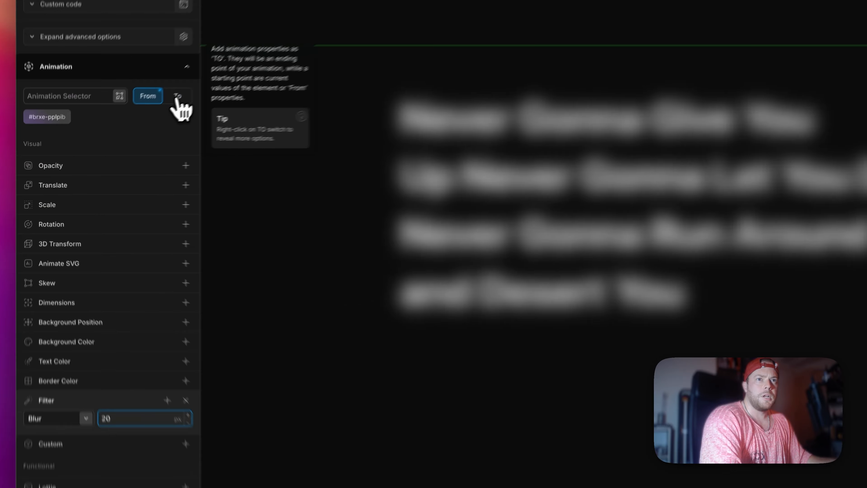
# Step: Add a Blur filter of 0 px to the heading's To state
pyautogui.click(137, 123)
pyautogui.click(92, 339)
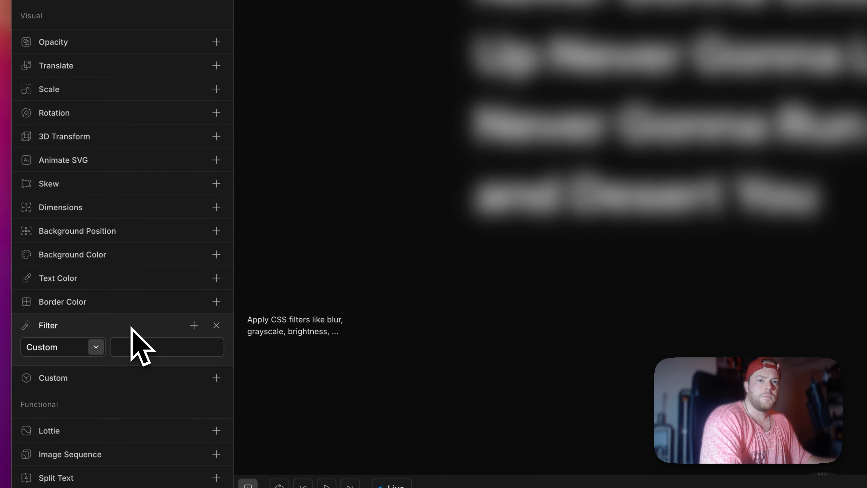
pyautogui.click(96, 347)
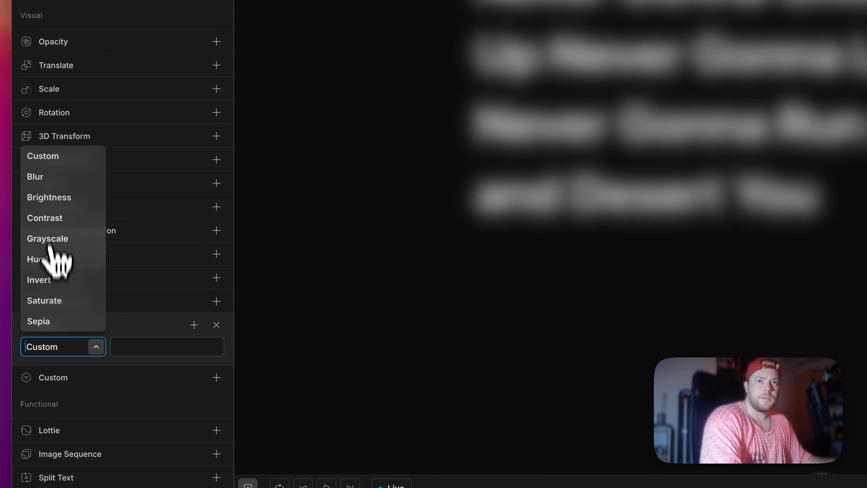
pyautogui.click(51, 178)
pyautogui.click(140, 345)
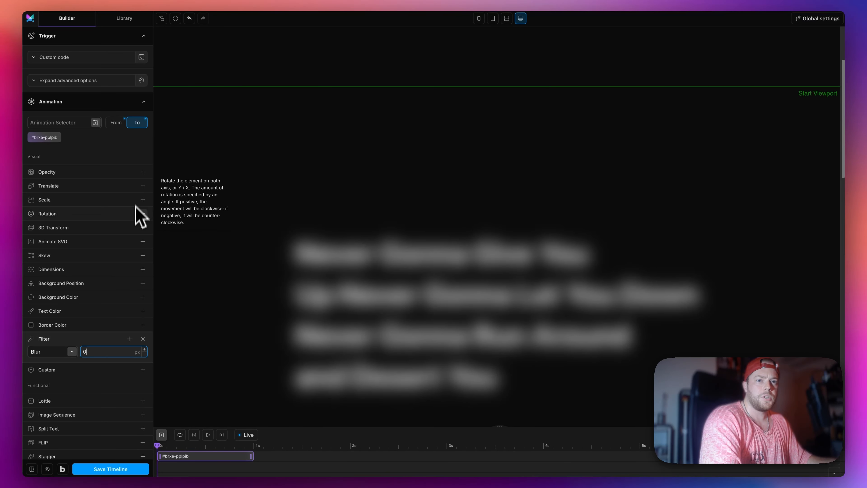
# Step: Split the heading text into words and add a stagger with an amount of 5 s from the start
pyautogui.scroll(-4, 135, 218)
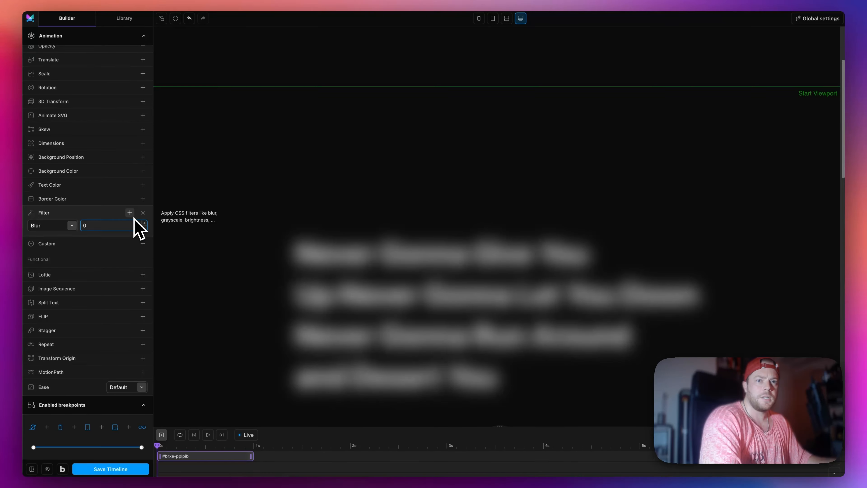
pyautogui.click(94, 303)
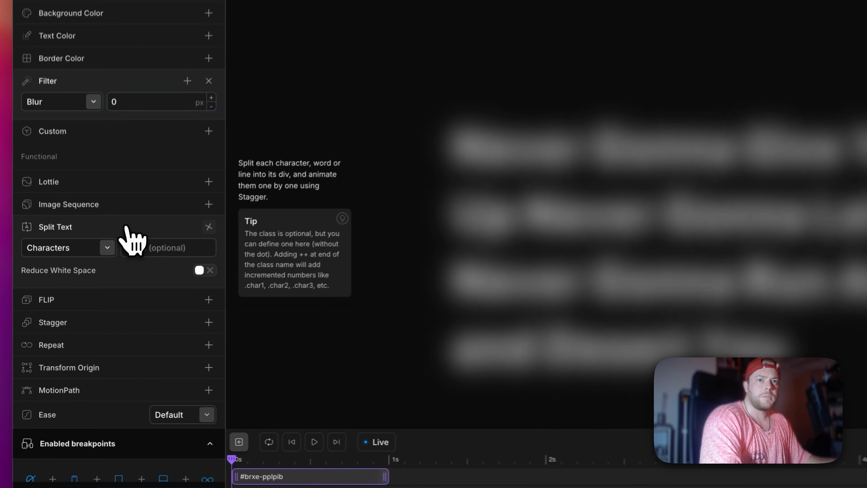
pyautogui.click(108, 248)
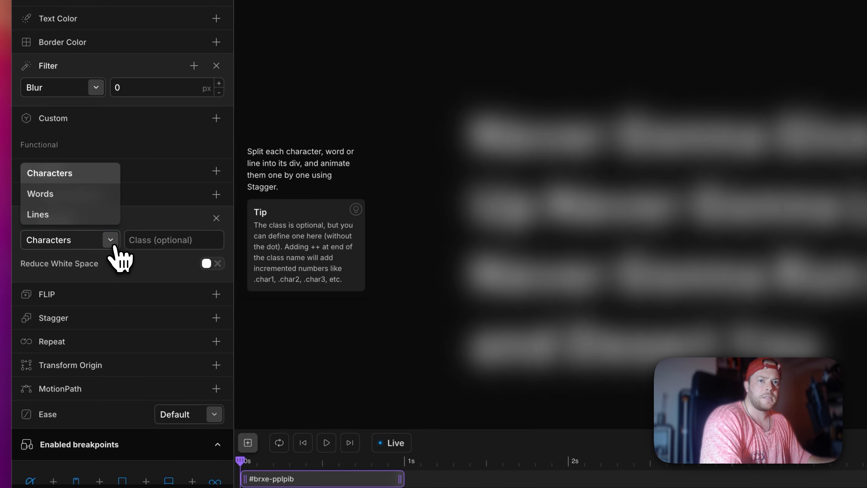
pyautogui.click(65, 201)
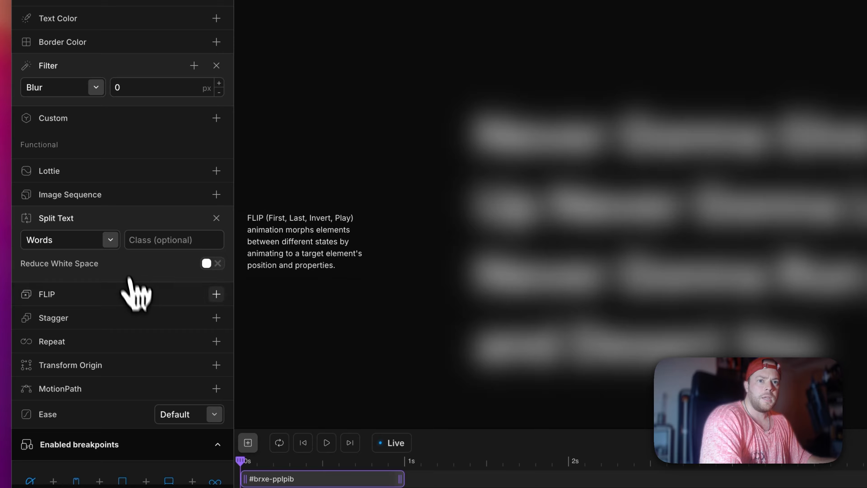
pyautogui.click(128, 321)
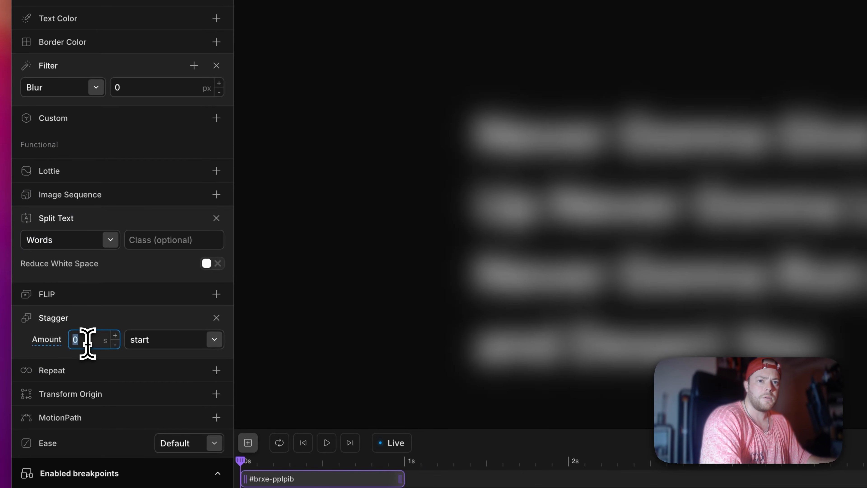
pyautogui.write('5')
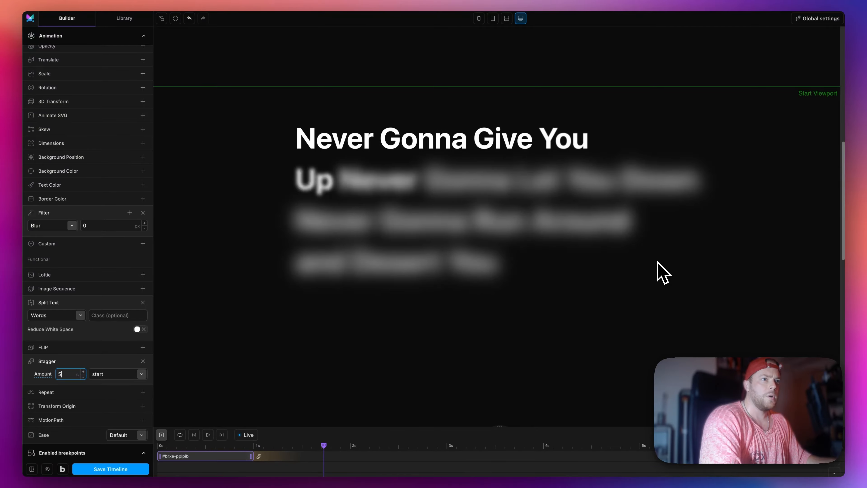
# Step: Test the staggered word reveal in the builder preview and save the timeline
pyautogui.scroll(-5, 662, 273)
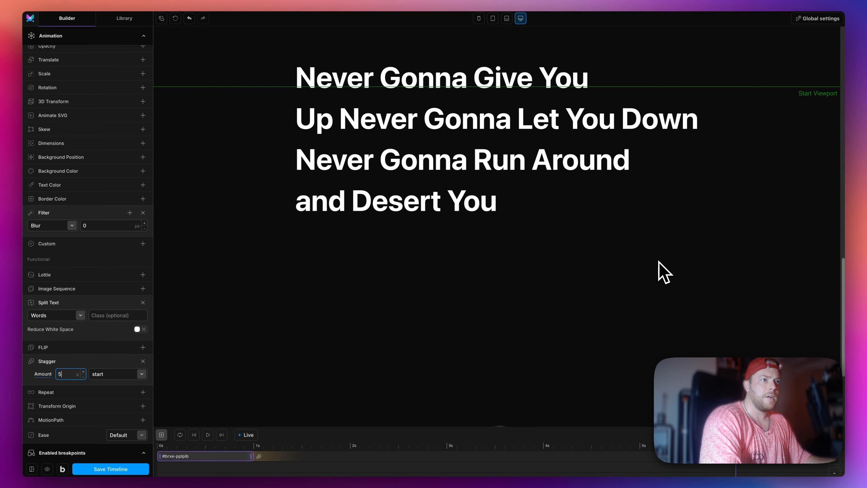
pyautogui.scroll(-2, 660, 262)
pyautogui.click(145, 469)
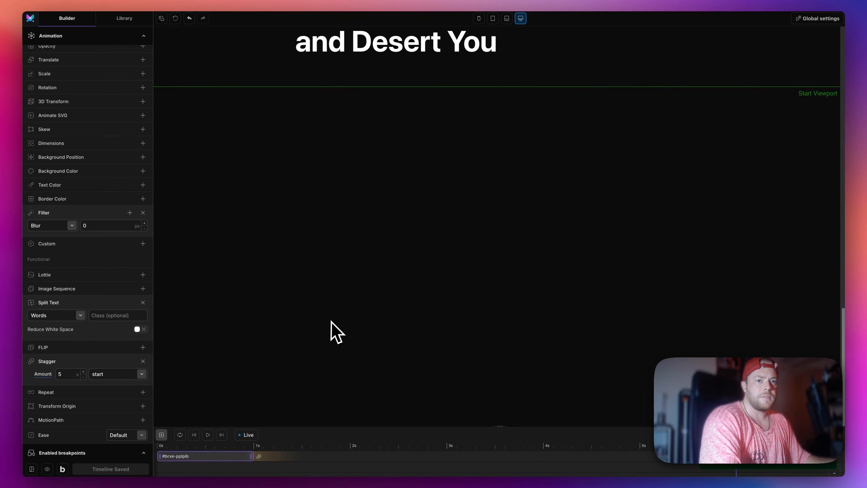
# Step: Open the live page to check the pinned blur reveal while scrolling in both directions, and return to the timeline builder
pyautogui.click(48, 469)
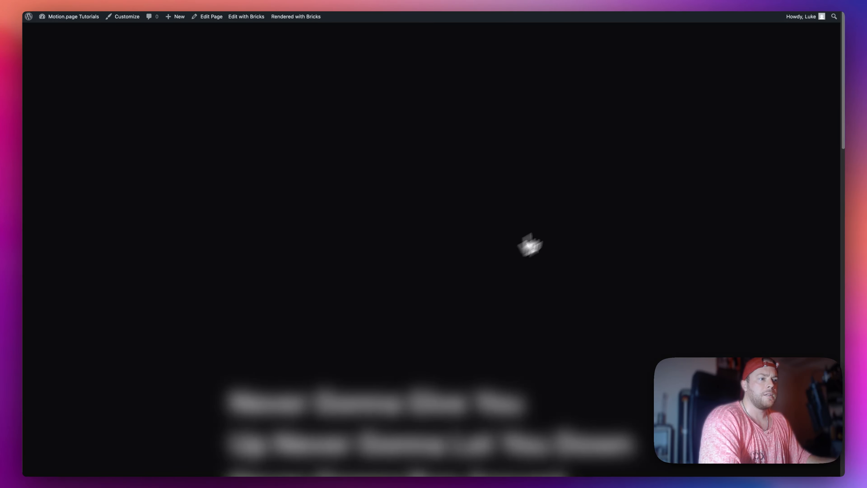
pyautogui.scroll(-3, 659, 219)
pyautogui.scroll(-10, 679, 222)
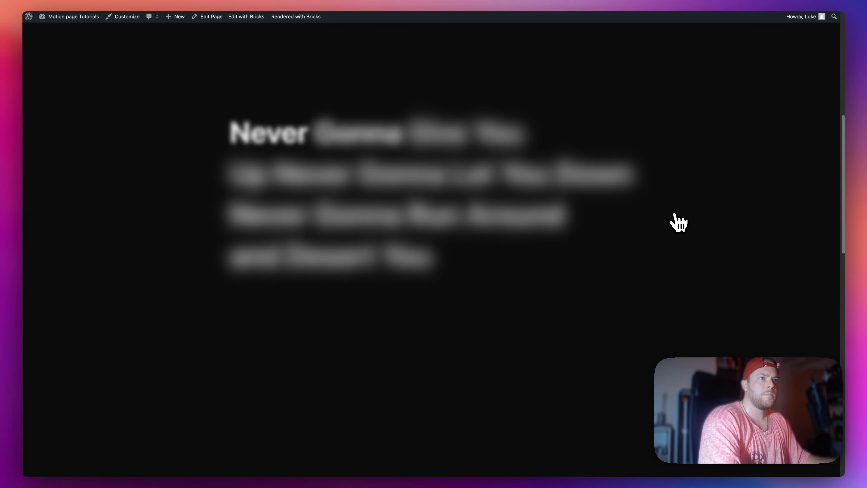
pyautogui.scroll(-5, 678, 223)
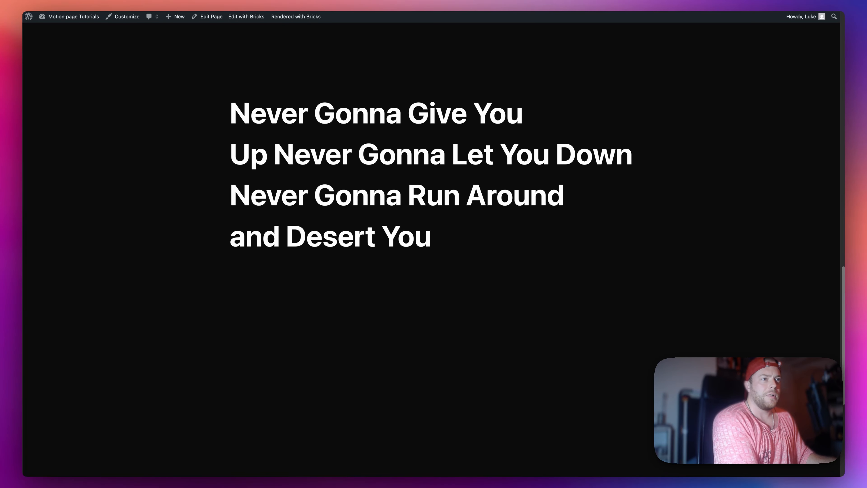
pyautogui.scroll(-6, 362, 188)
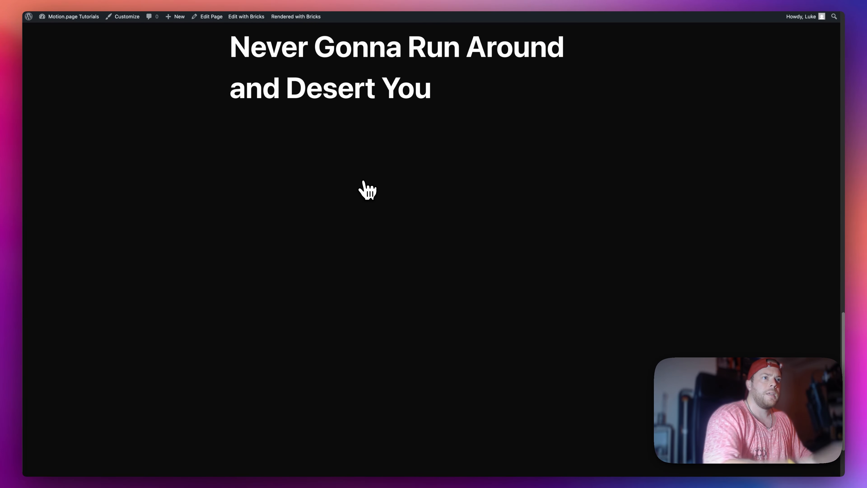
pyautogui.scroll(8, 366, 192)
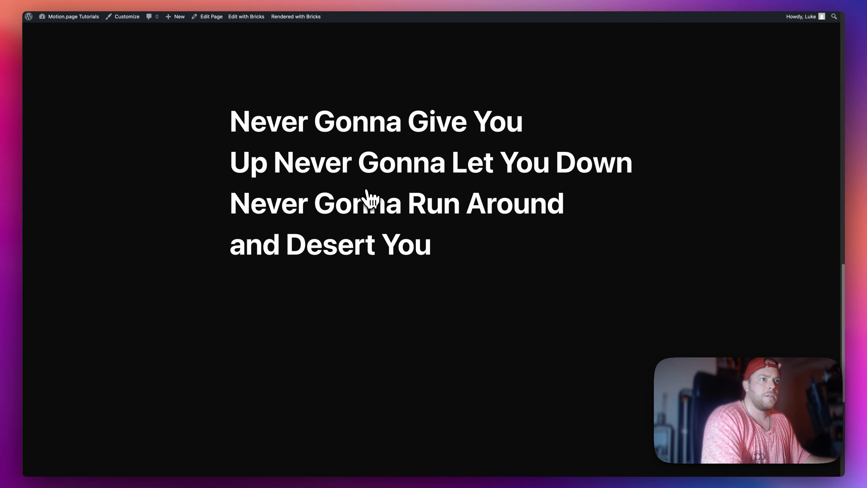
pyautogui.scroll(-3, 367, 195)
pyautogui.scroll(-6, 371, 202)
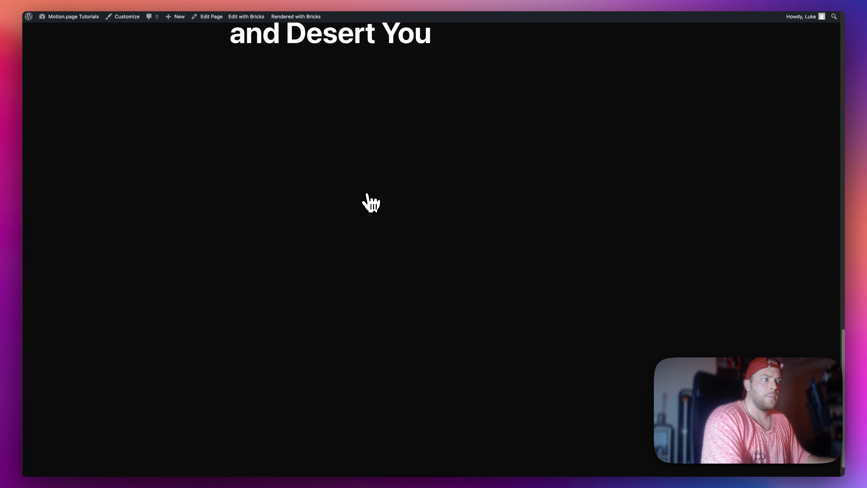
pyautogui.scroll(8, 367, 198)
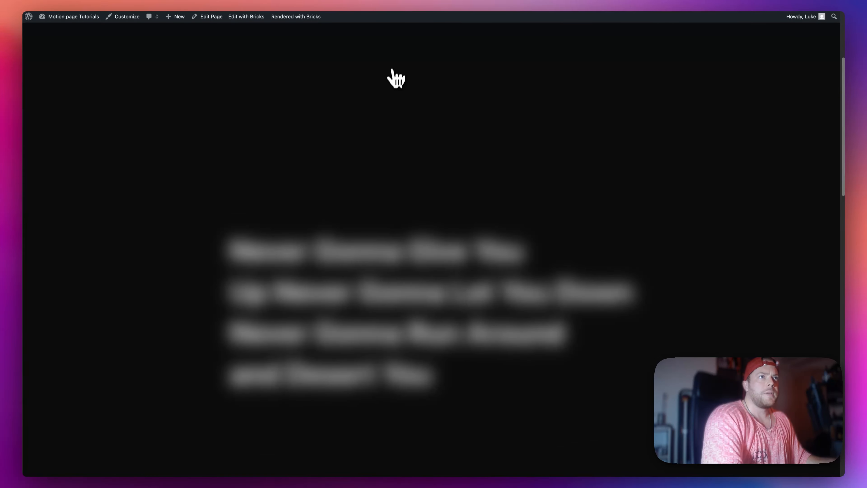
pyautogui.scroll(3, 330, 212)
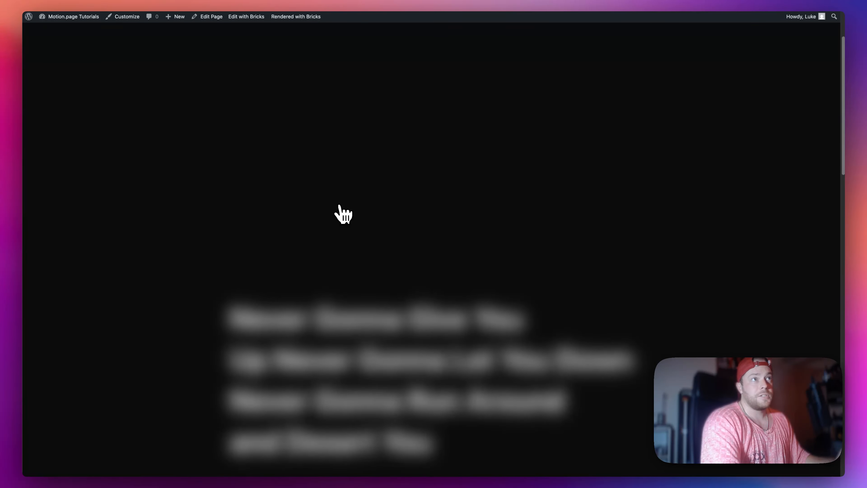
pyautogui.hotkey('ctrl', 'Tab')
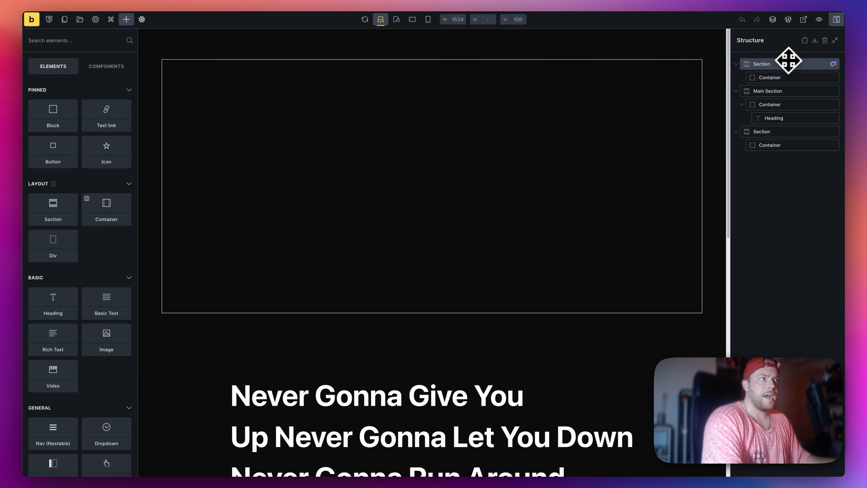
# Step: Switch to the Bricks editor and clear the Main Section's fixed height in its layout styles
pyautogui.doubleClick(788, 62)
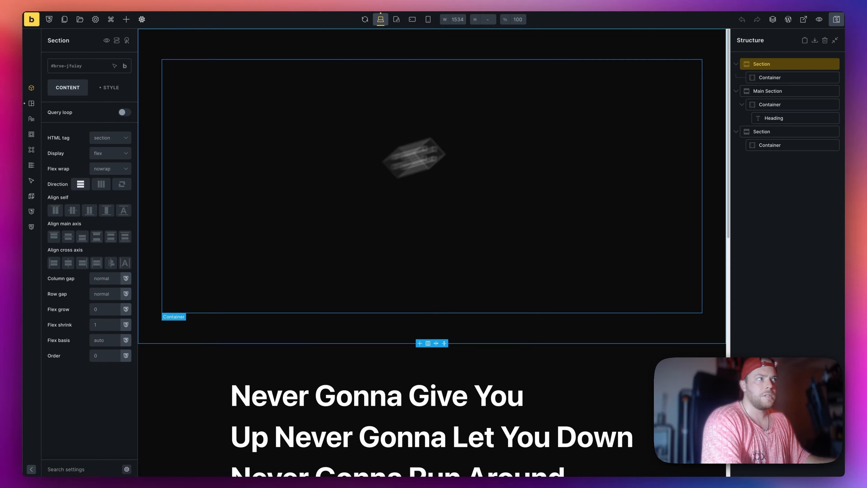
pyautogui.click(785, 91)
pyautogui.click(126, 95)
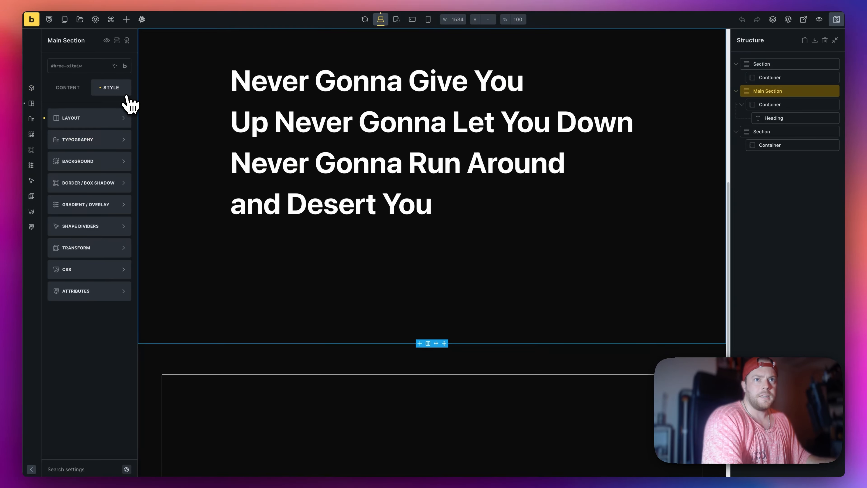
pyautogui.click(84, 120)
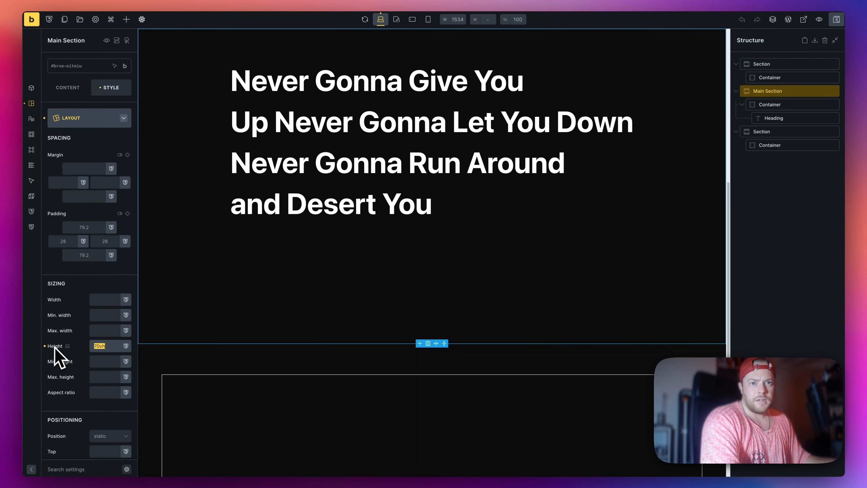
pyautogui.click(107, 348)
pyautogui.doubleClick(108, 347)
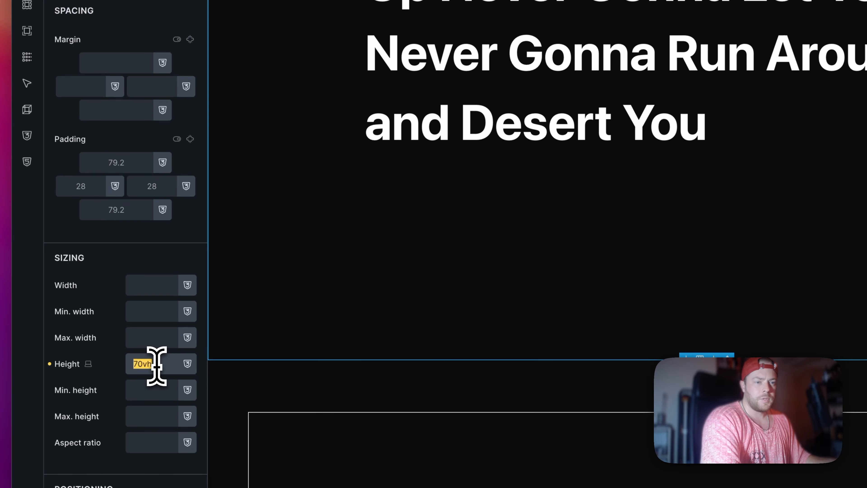
pyautogui.doubleClick(107, 348)
pyautogui.press('super+c')
pyautogui.press('BackSpace')
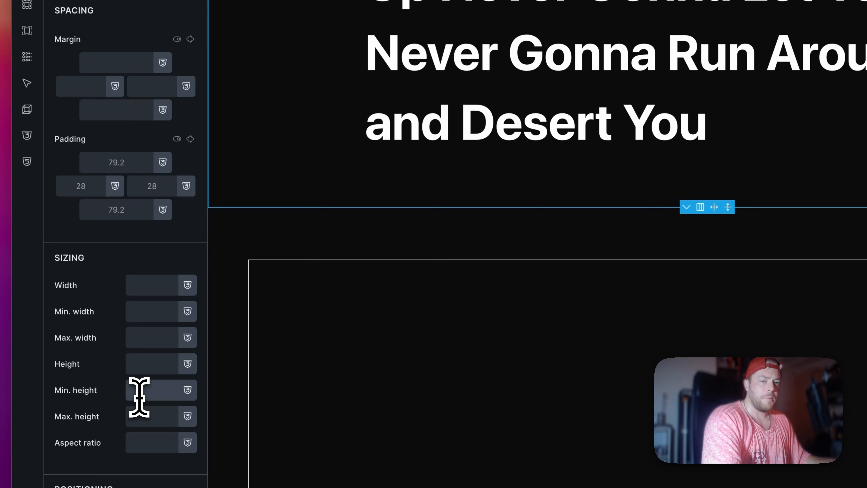
# Step: Set the Main Section's minimum height to 70vh and save the page
pyautogui.click(140, 397)
pyautogui.press('super+v')
pyautogui.tripleClick(674, 137)
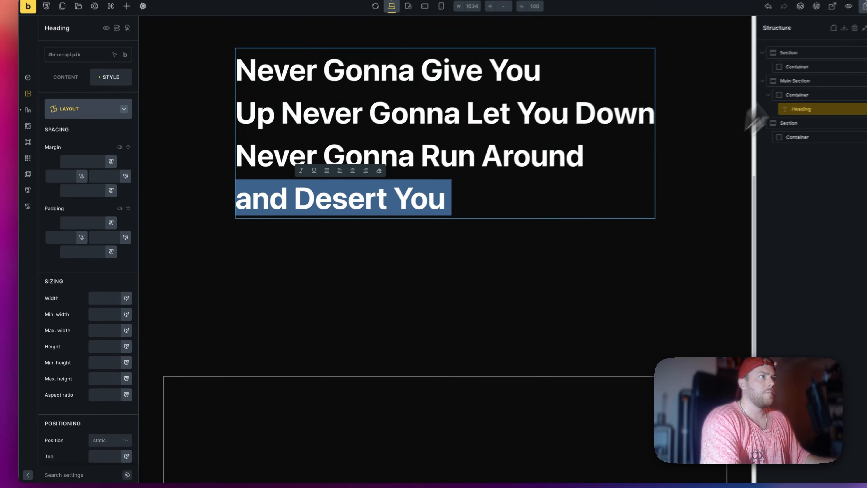
pyautogui.click(832, 21)
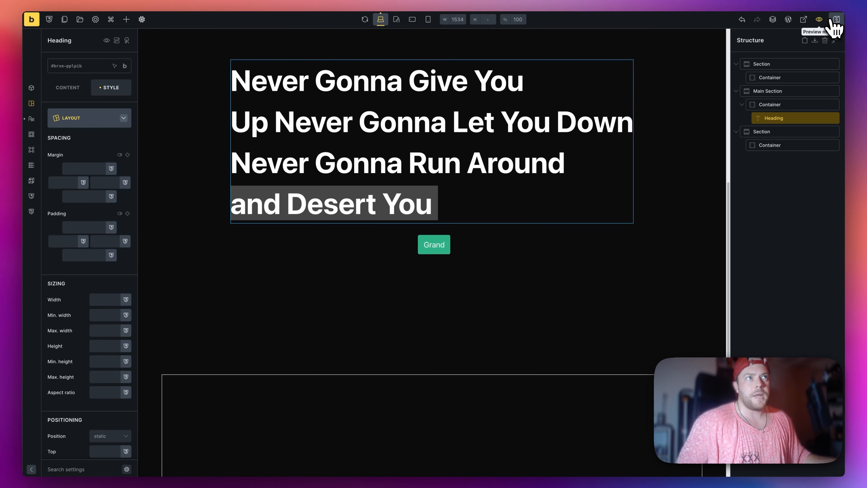